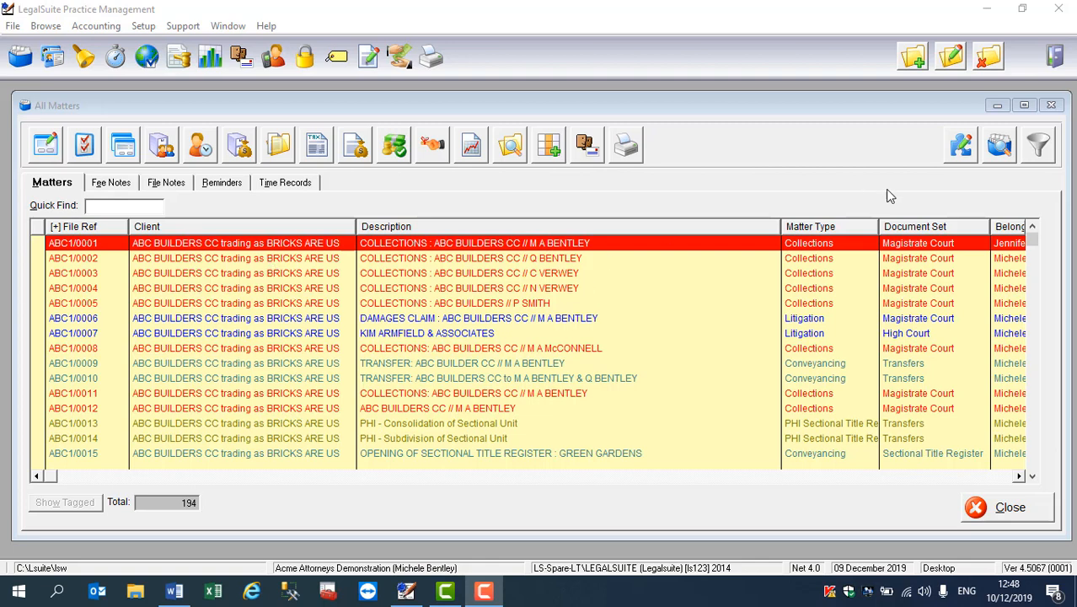
Open the matters filter and restrict it to the Collections matter type
{"action": "left_click", "coordinate": [1032, 156]}
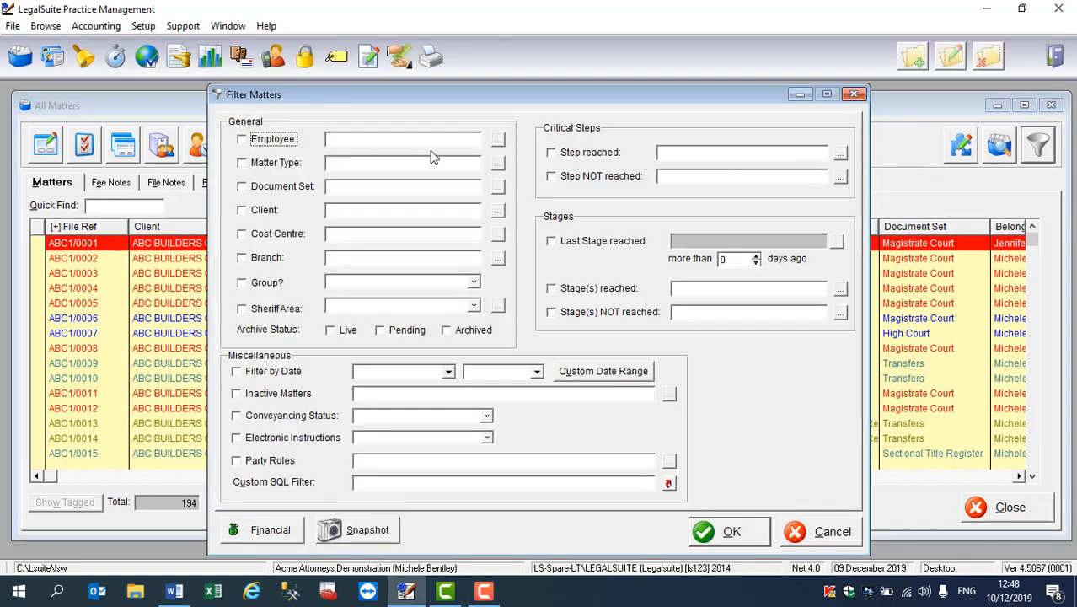
{"action": "left_click", "coordinate": [275, 164]}
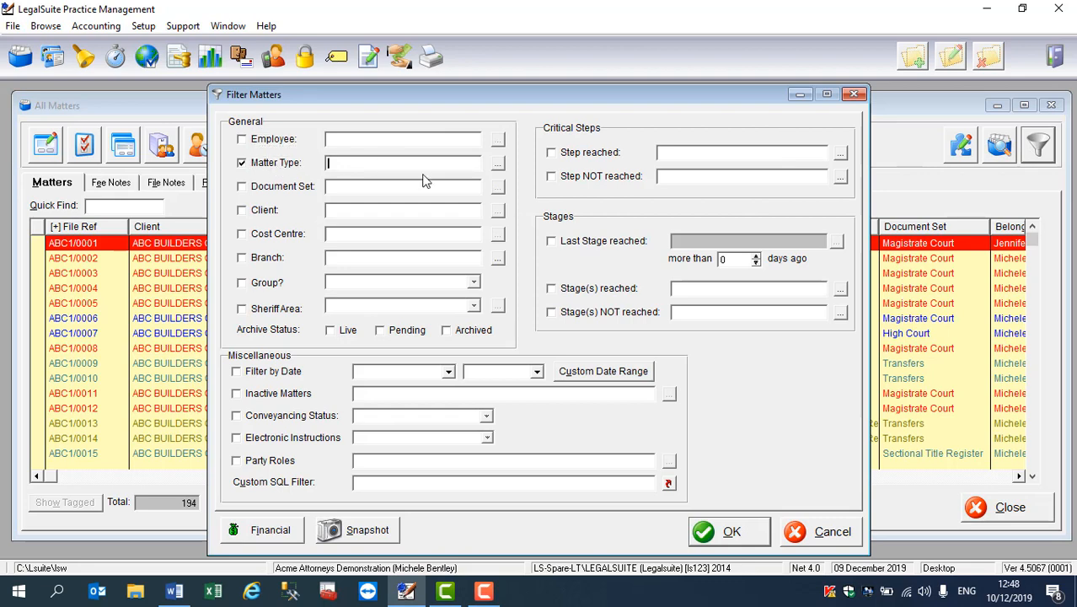
{"action": "left_click", "coordinate": [497, 163]}
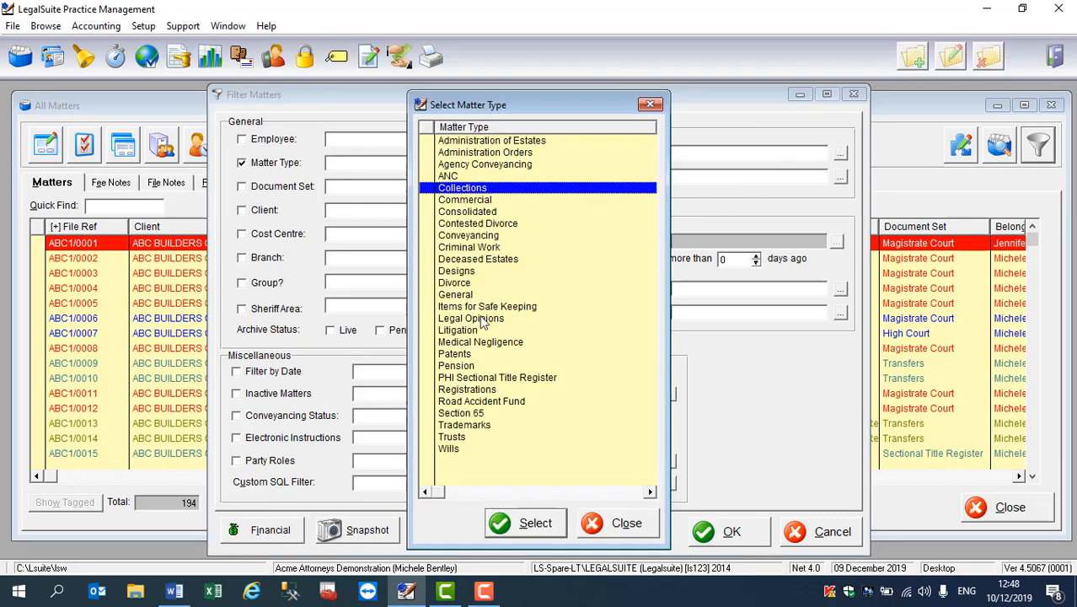
{"action": "left_click", "coordinate": [519, 526]}
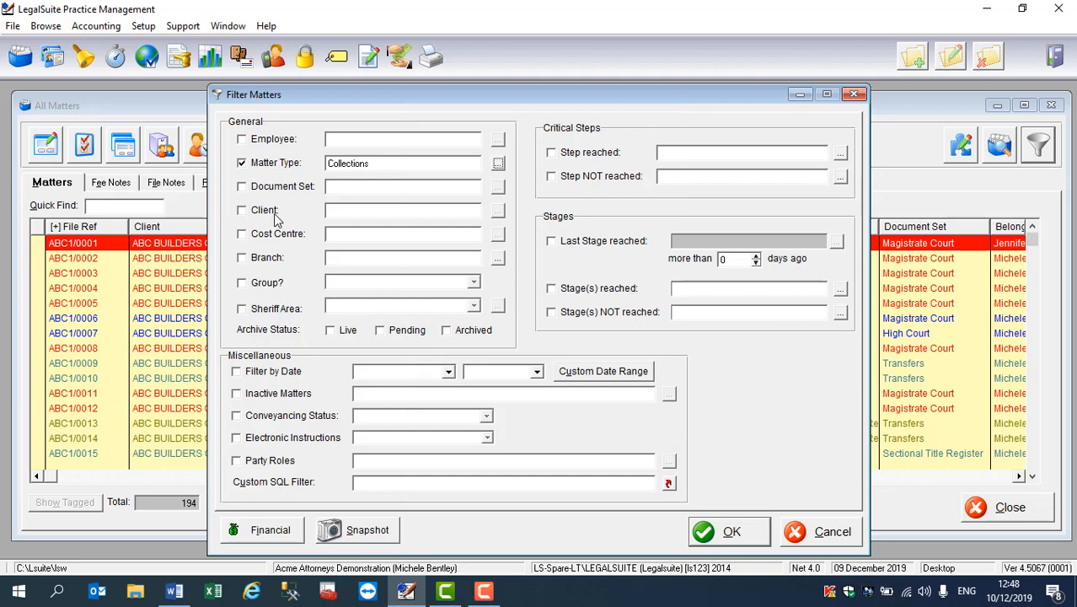
Limit the filter to live matters of the client ABC BUILDERS CC trading as BRICKS ARE US and apply it
{"action": "left_click", "coordinate": [274, 211]}
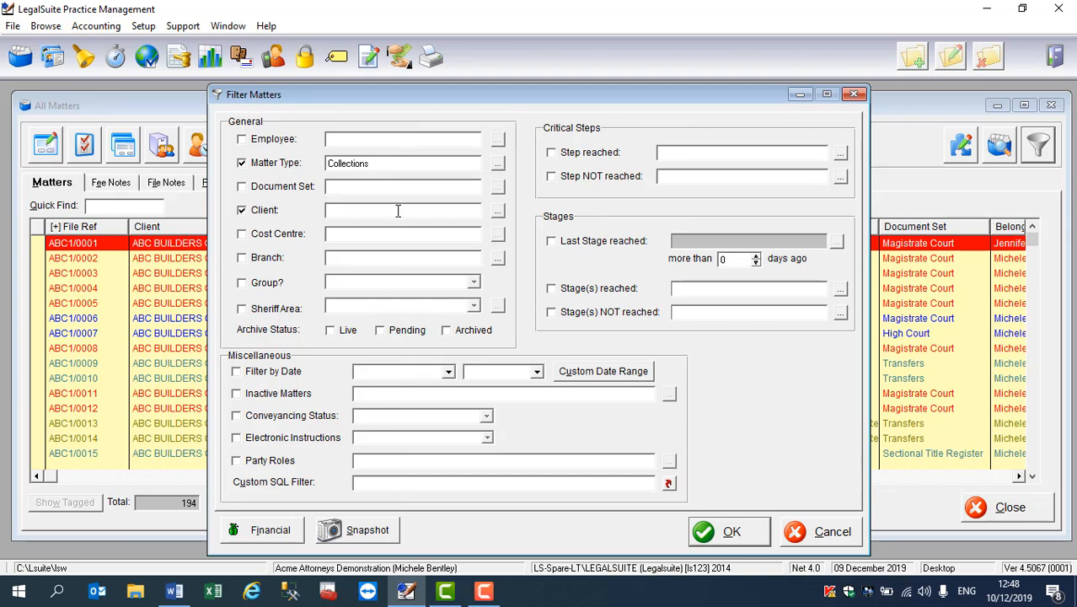
{"action": "left_click", "coordinate": [498, 210]}
{"action": "left_click", "coordinate": [501, 217]}
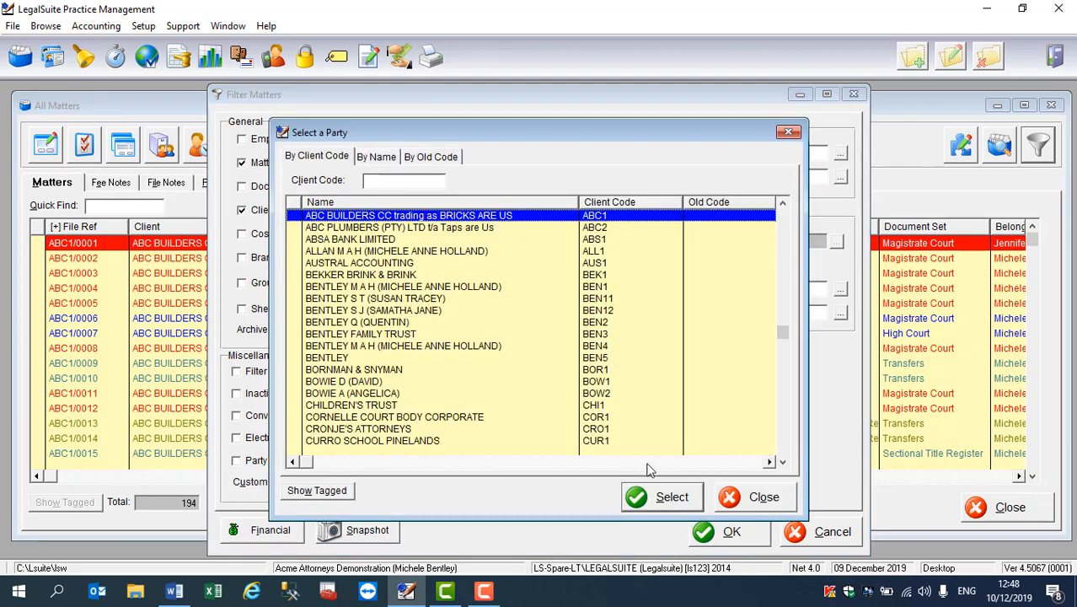
{"action": "left_click", "coordinate": [651, 497]}
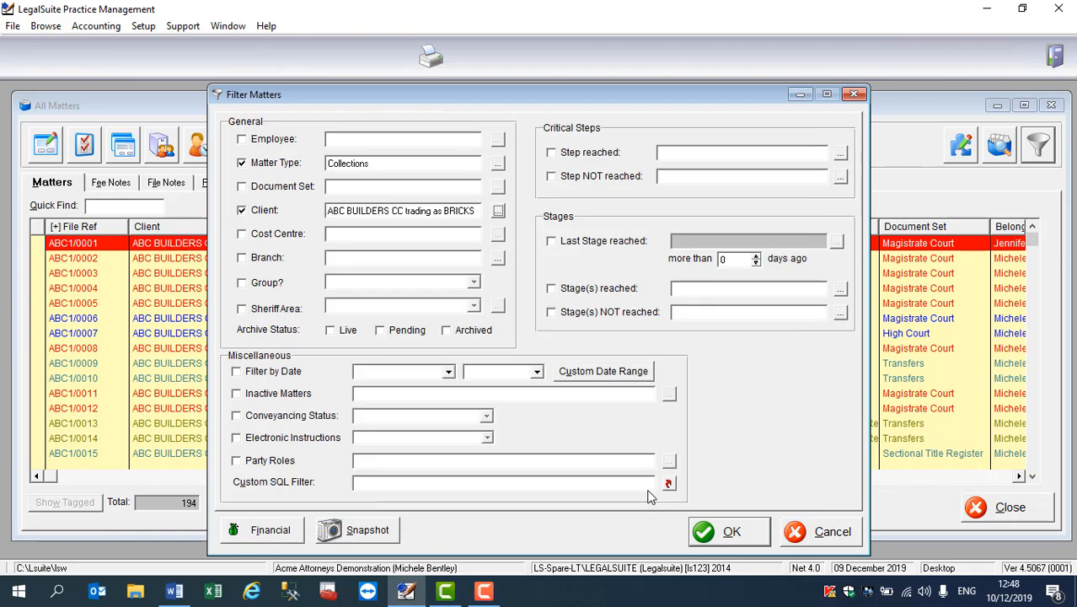
{"action": "left_click", "coordinate": [344, 331]}
{"action": "left_click", "coordinate": [714, 538]}
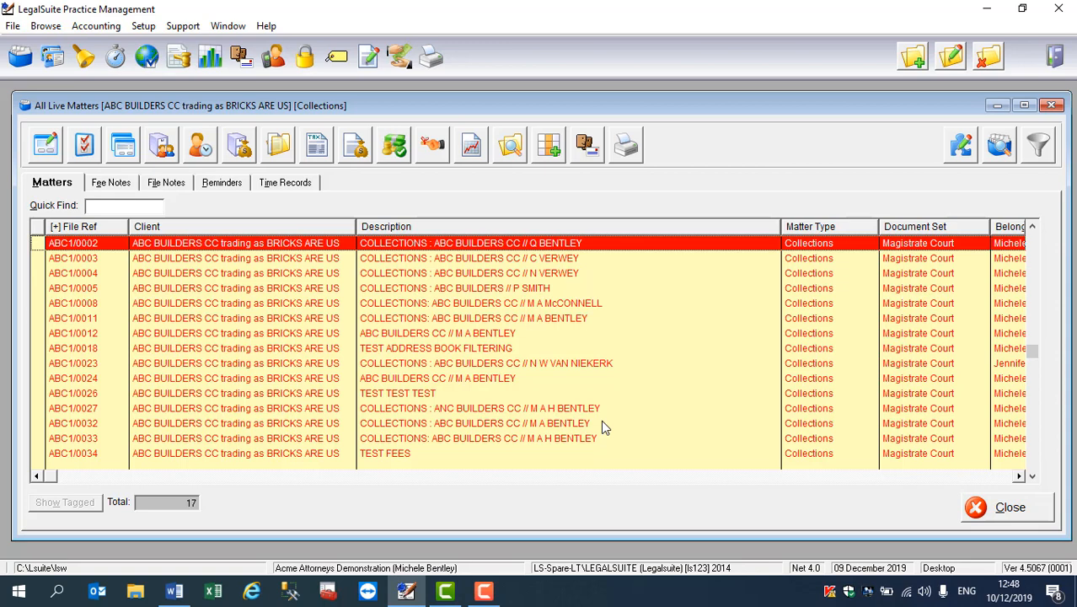
Open the matter reports for the filtered matters and start the Matter Listing report from the General category
{"action": "left_click", "coordinate": [626, 149]}
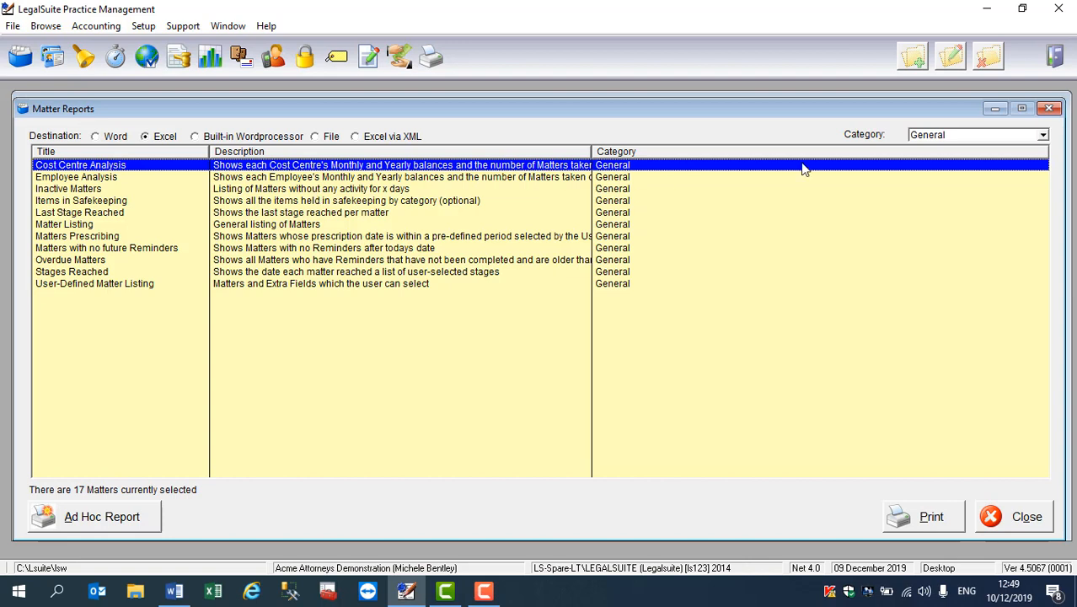
{"action": "left_click", "coordinate": [1042, 137]}
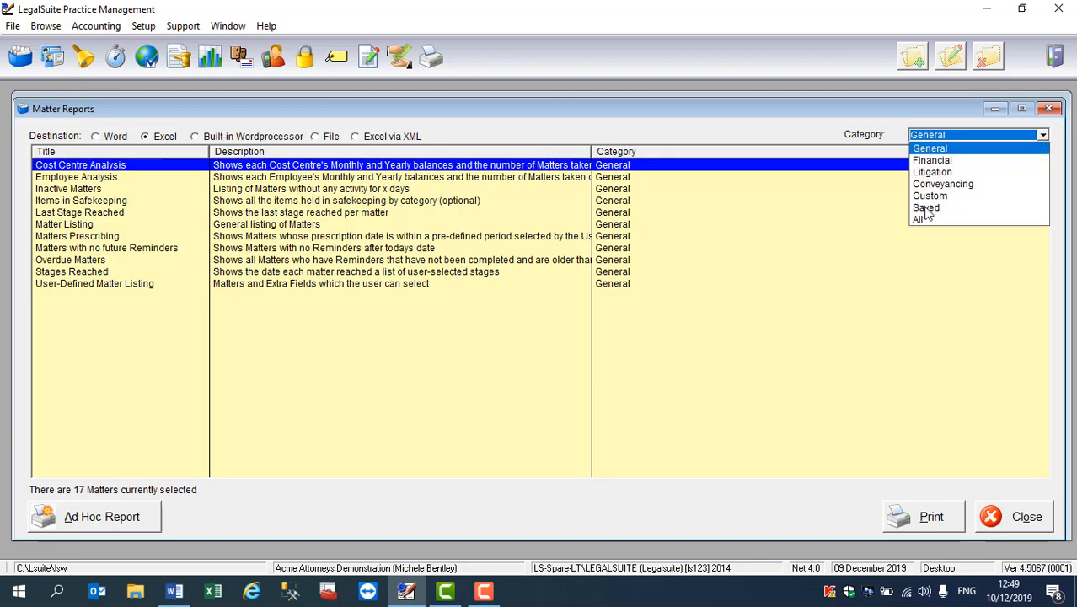
{"action": "left_click", "coordinate": [937, 150]}
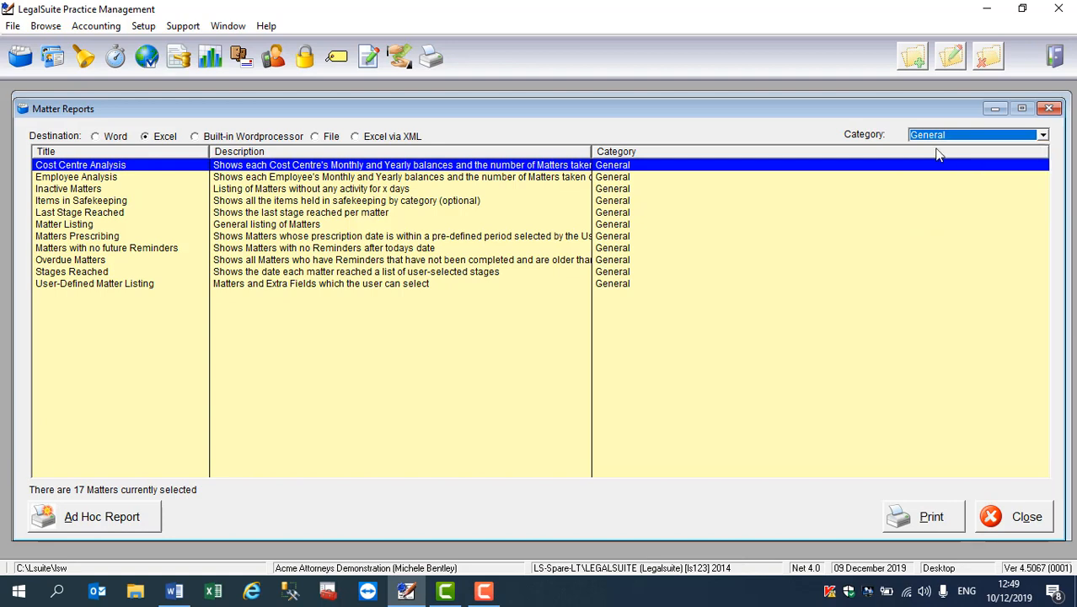
{"action": "left_click", "coordinate": [249, 225]}
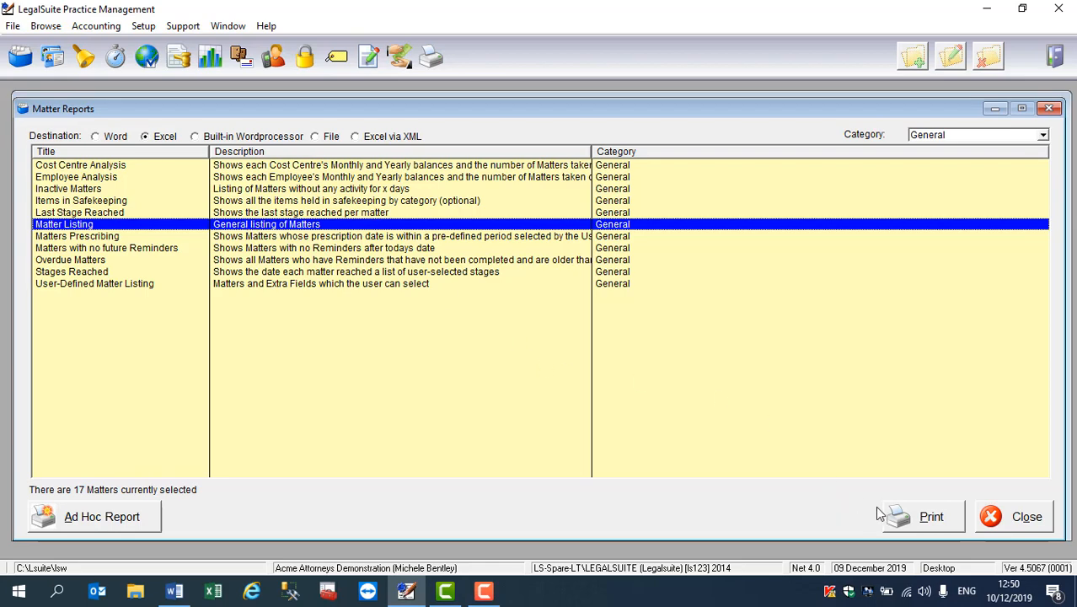
{"action": "left_click", "coordinate": [901, 520]}
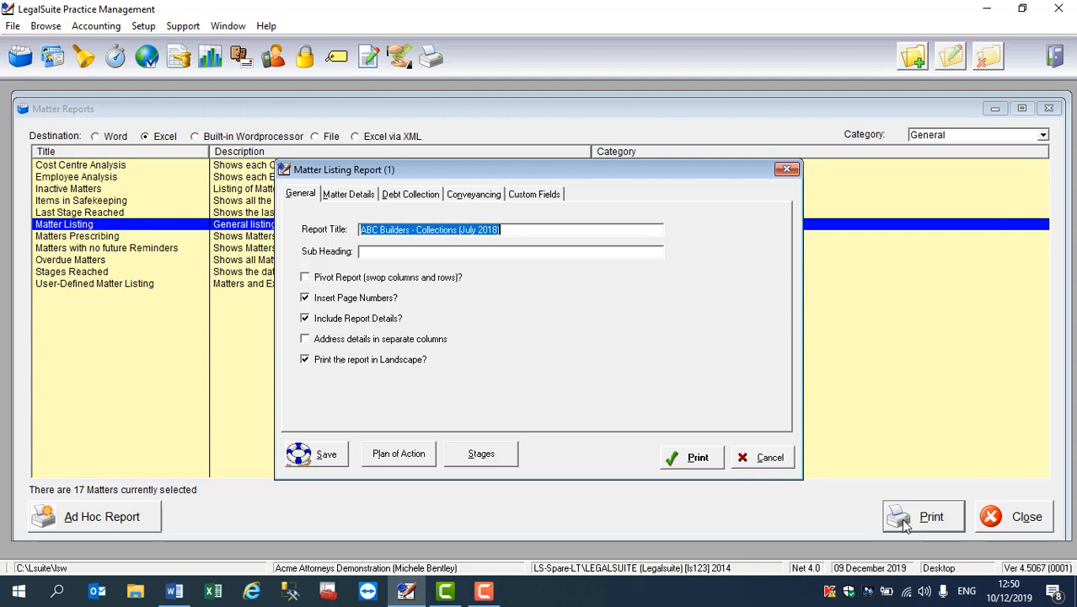
Title the report "Collections Matters (November 2019)" and leave the sub heading empty
{"action": "key", "text": "BackSpace"}
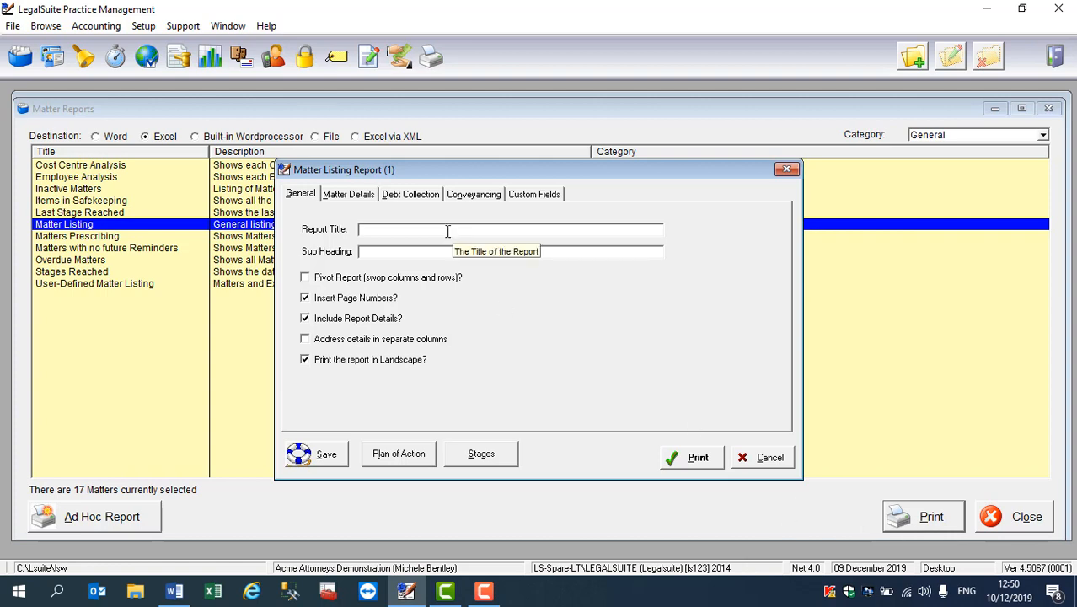
{"action": "type", "text": "C"}
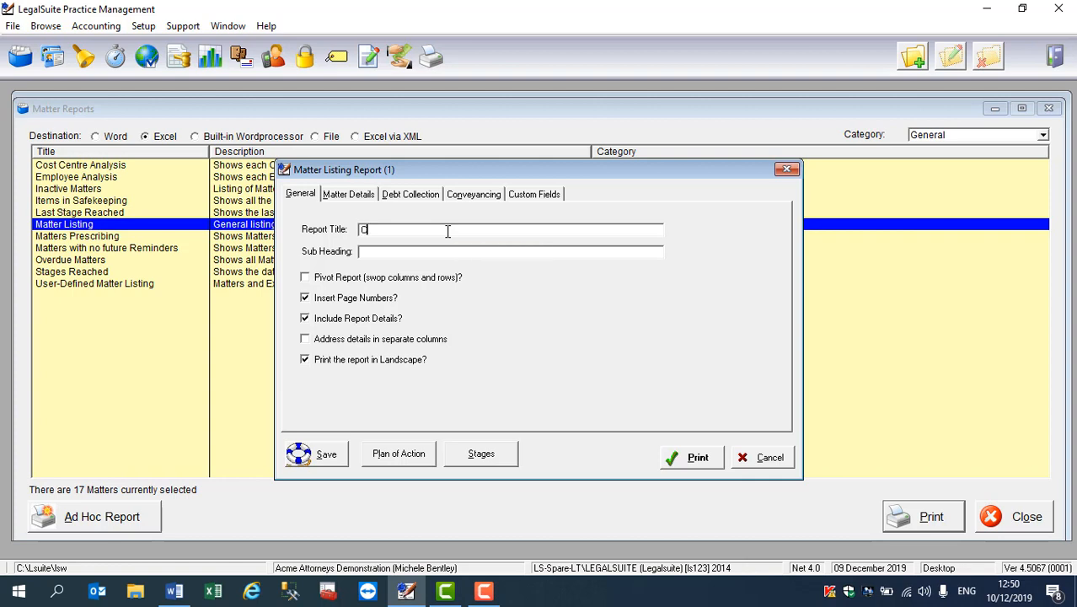
{"action": "type", "text": "ollections Matters"}
{"action": "type", "text": "(November 2019"}
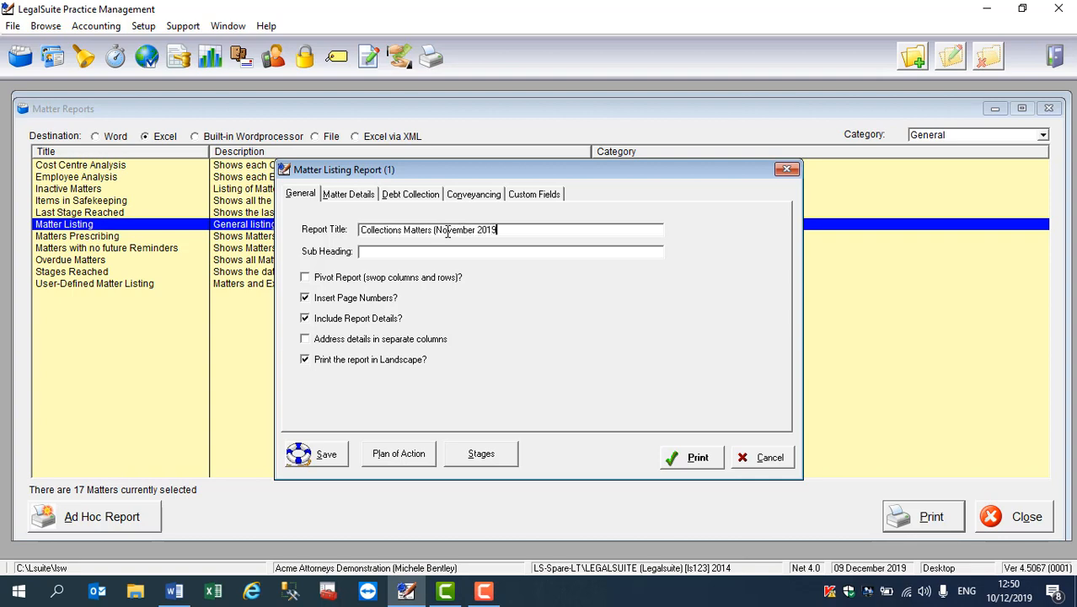
{"action": "type", "text": ")"}
{"action": "left_click", "coordinate": [442, 252]}
{"action": "mouse_move", "coordinate": [309, 344]}
Leave Matter Description out of the report and include the debtor's Cell Number and the Case Number among the debt collection fields
{"action": "left_click", "coordinate": [363, 196]}
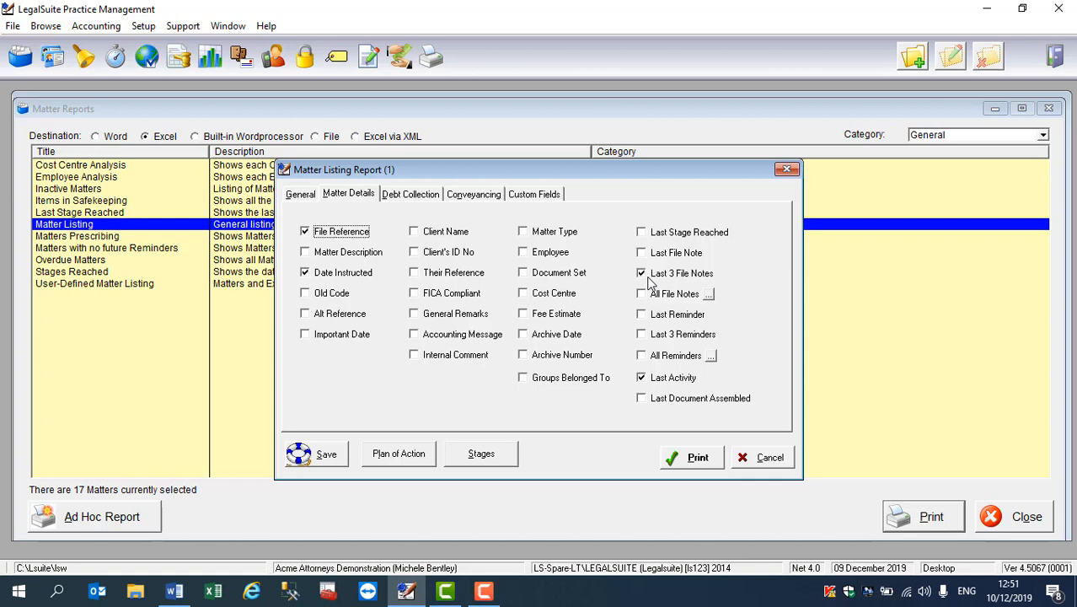
{"action": "left_click", "coordinate": [305, 255]}
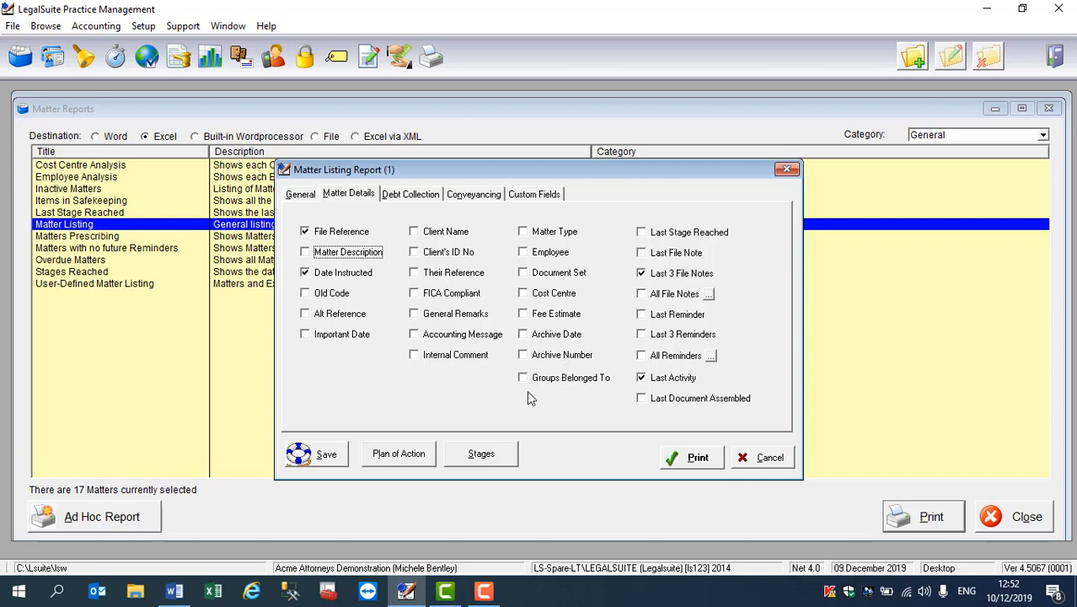
{"action": "left_click", "coordinate": [413, 195]}
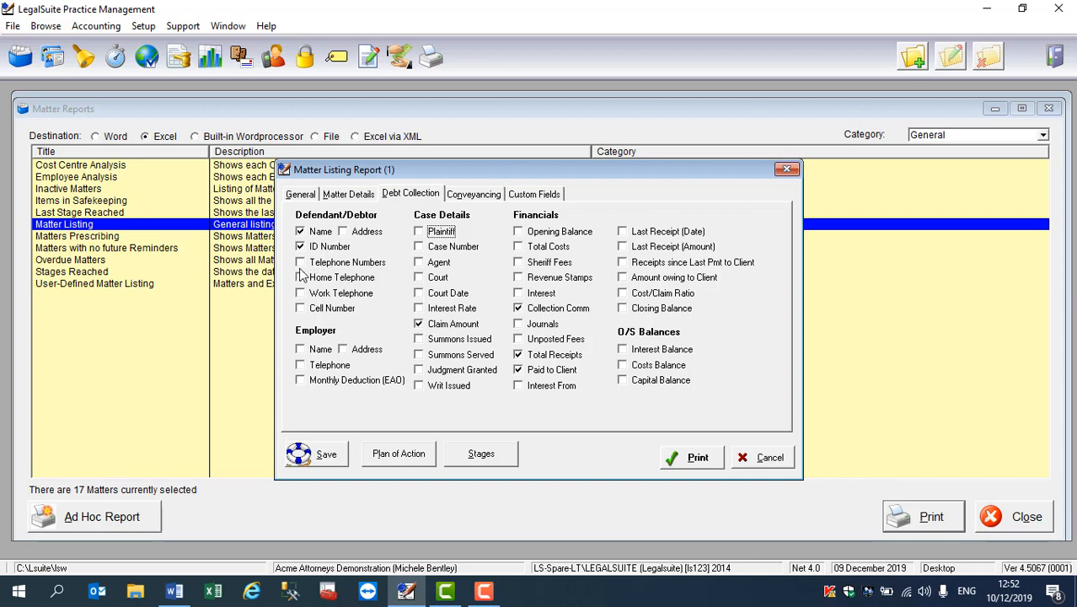
{"action": "left_click", "coordinate": [300, 310]}
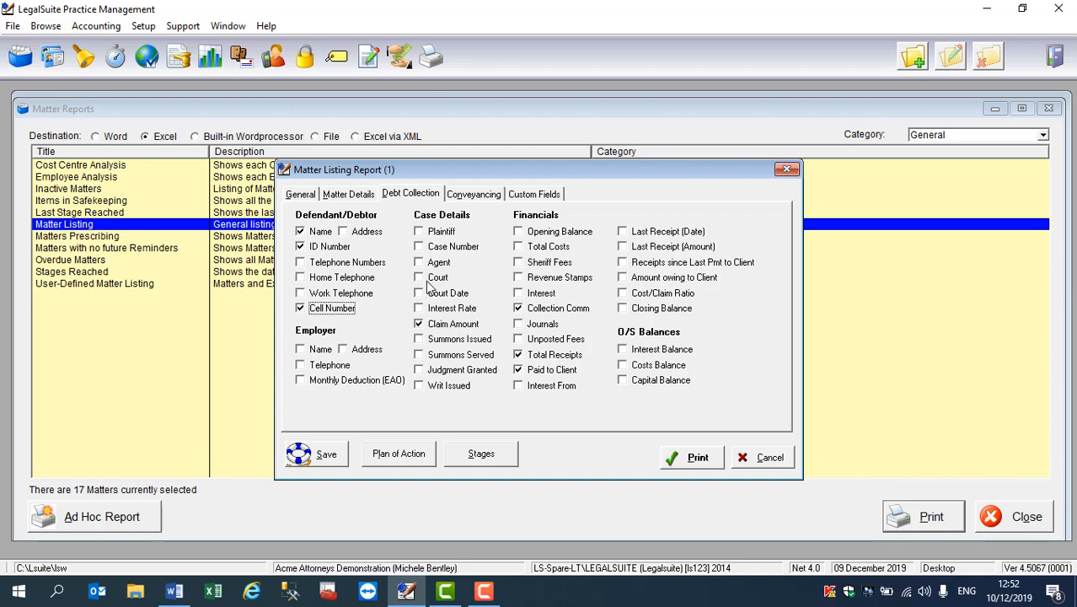
{"action": "left_click", "coordinate": [420, 247]}
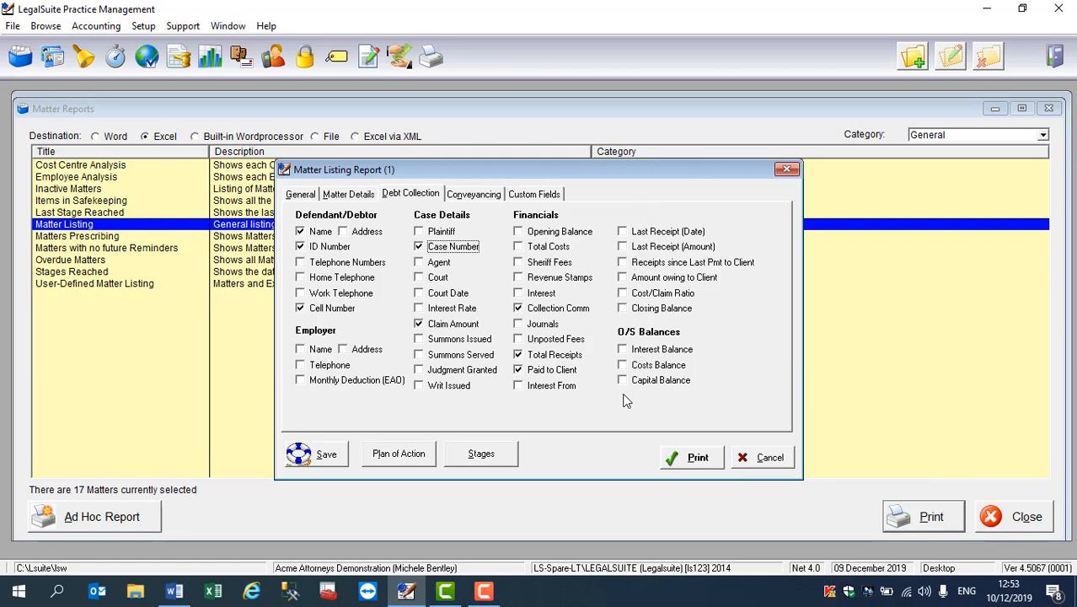
Review the report's conveyancing and custom field options without selecting any, and print the matter listing to Excel
{"action": "left_click", "coordinate": [468, 197]}
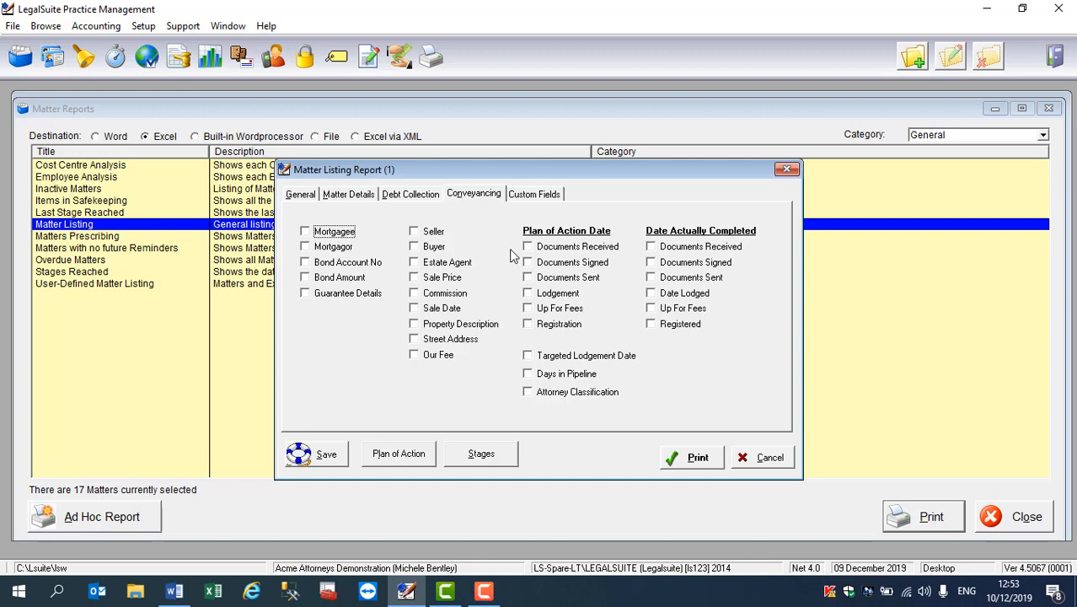
{"action": "left_click", "coordinate": [536, 195]}
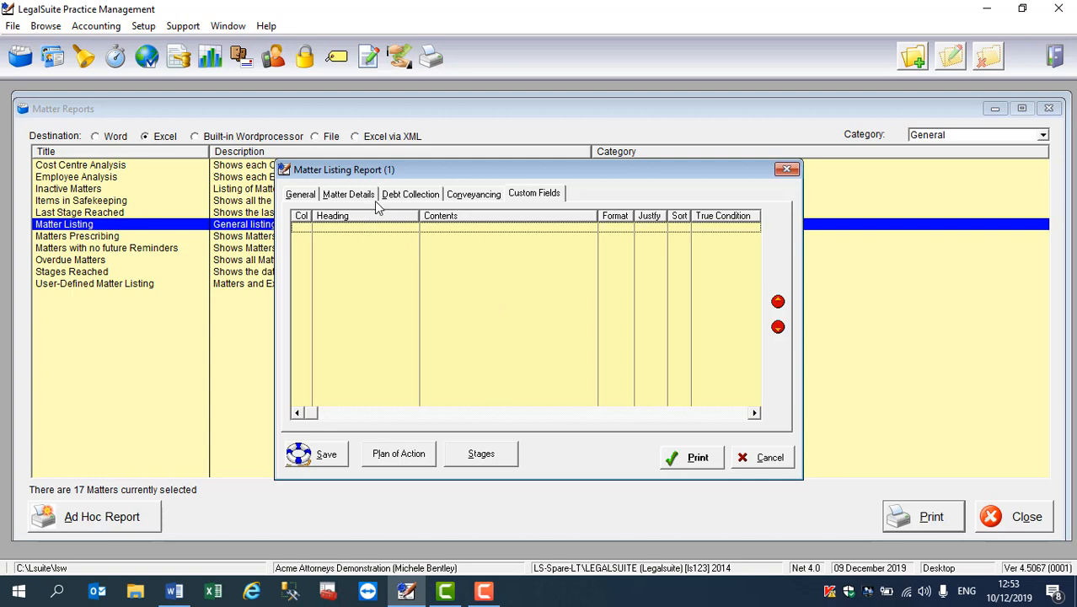
{"action": "left_click", "coordinate": [304, 194]}
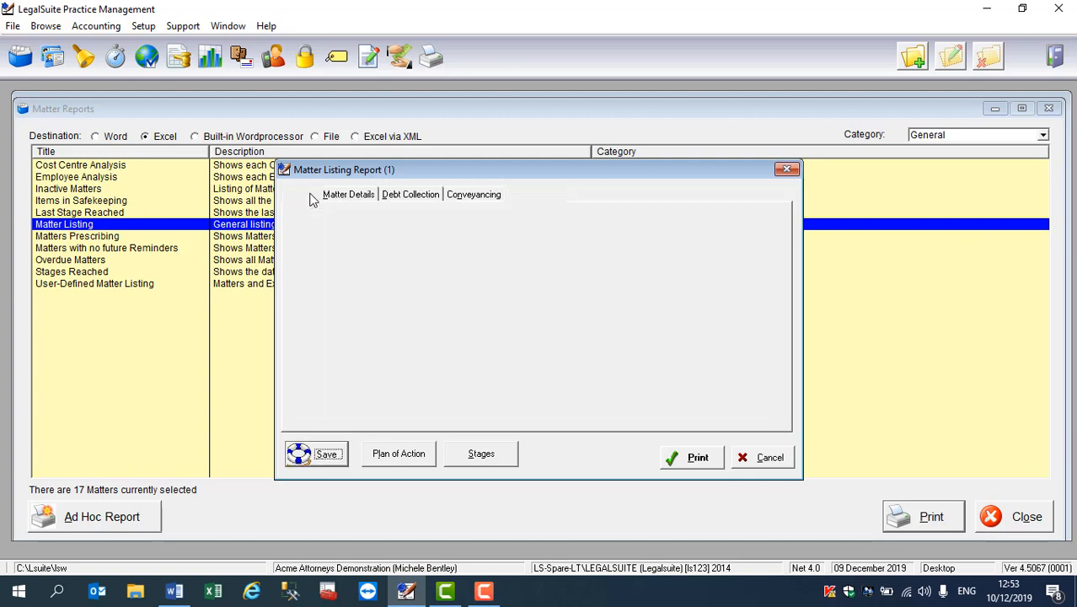
{"action": "left_click", "coordinate": [699, 463]}
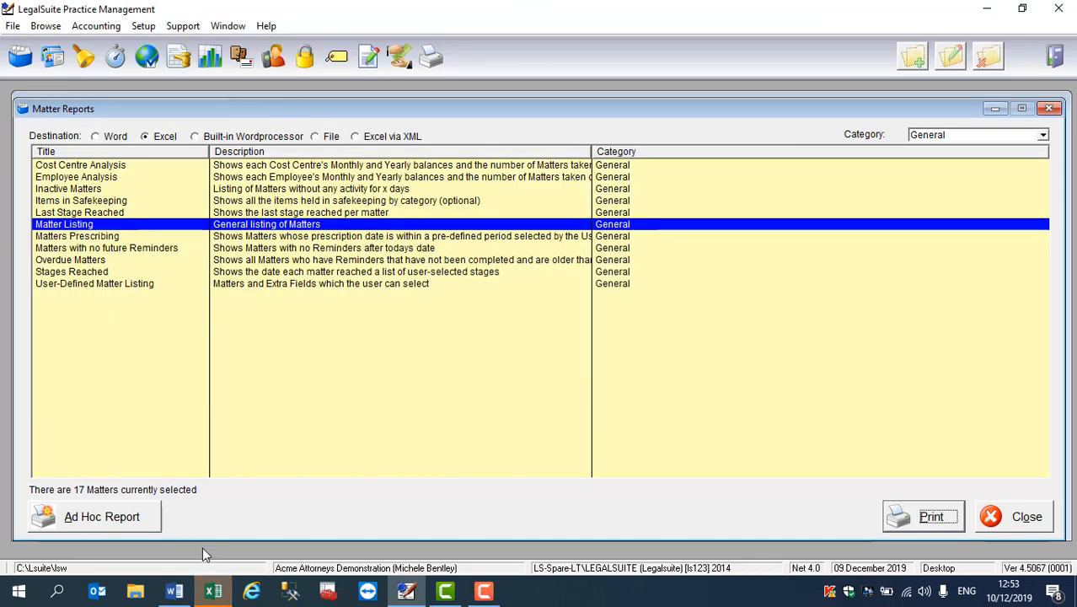
Switch to Excel, examine the generated matter listing in a maximized window, and close the workbook
{"action": "left_click", "coordinate": [211, 594]}
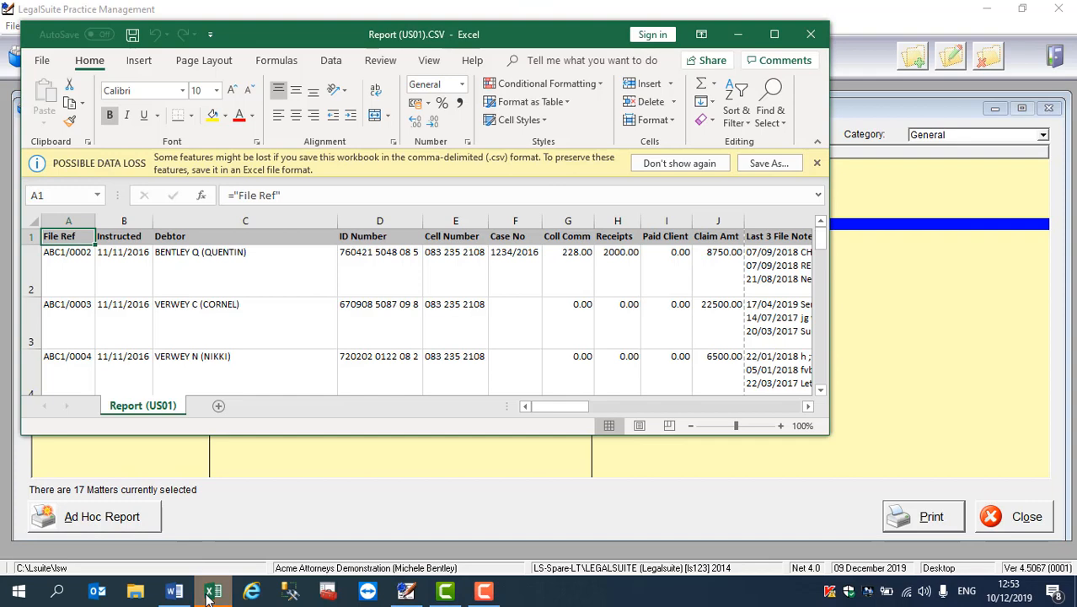
{"action": "left_click", "coordinate": [774, 34]}
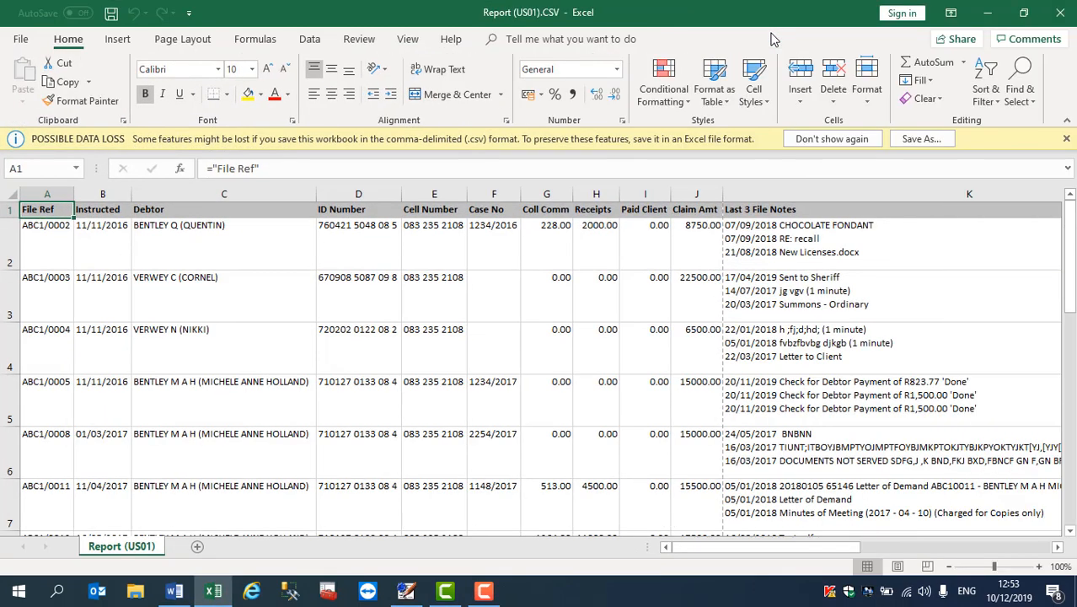
{"action": "left_click", "coordinate": [1066, 138]}
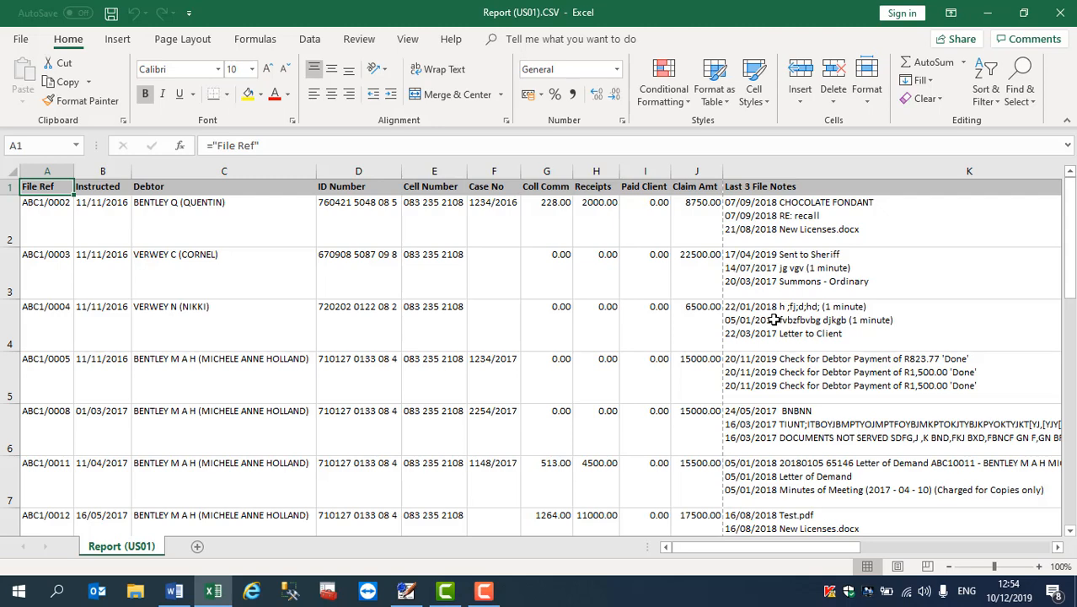
{"action": "left_click", "coordinate": [1062, 17]}
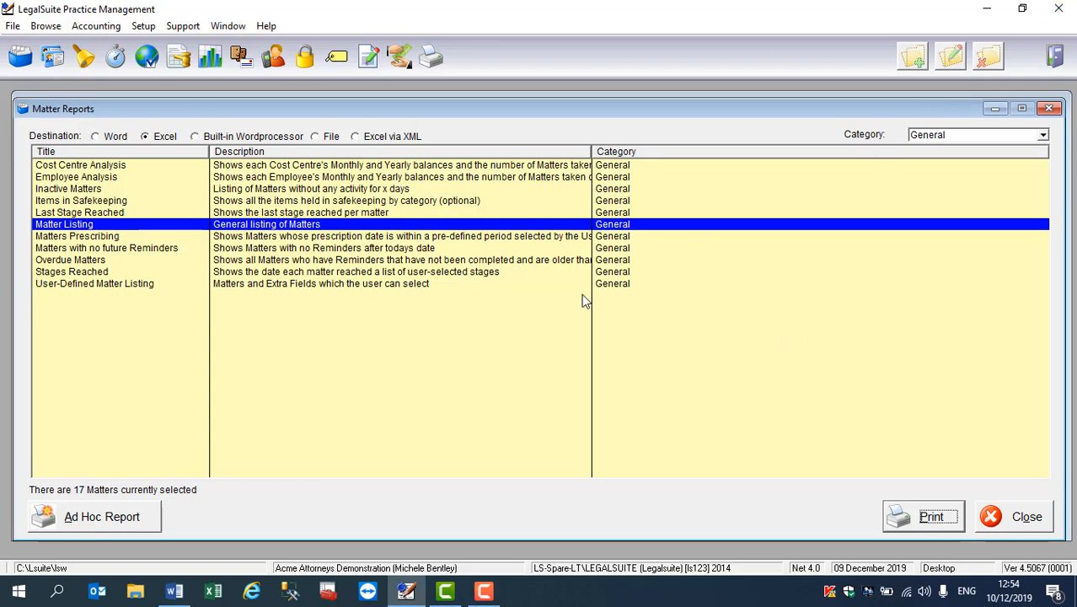
Reopen the Matter Listing report's options and dismiss them without printing
{"action": "left_click", "coordinate": [926, 517]}
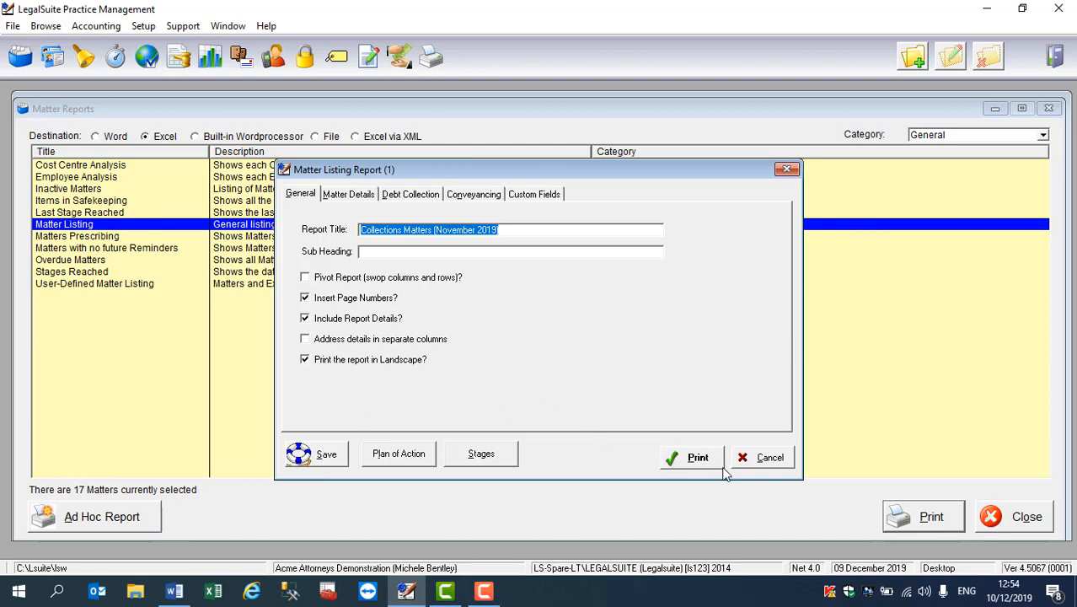
{"action": "left_click", "coordinate": [756, 464]}
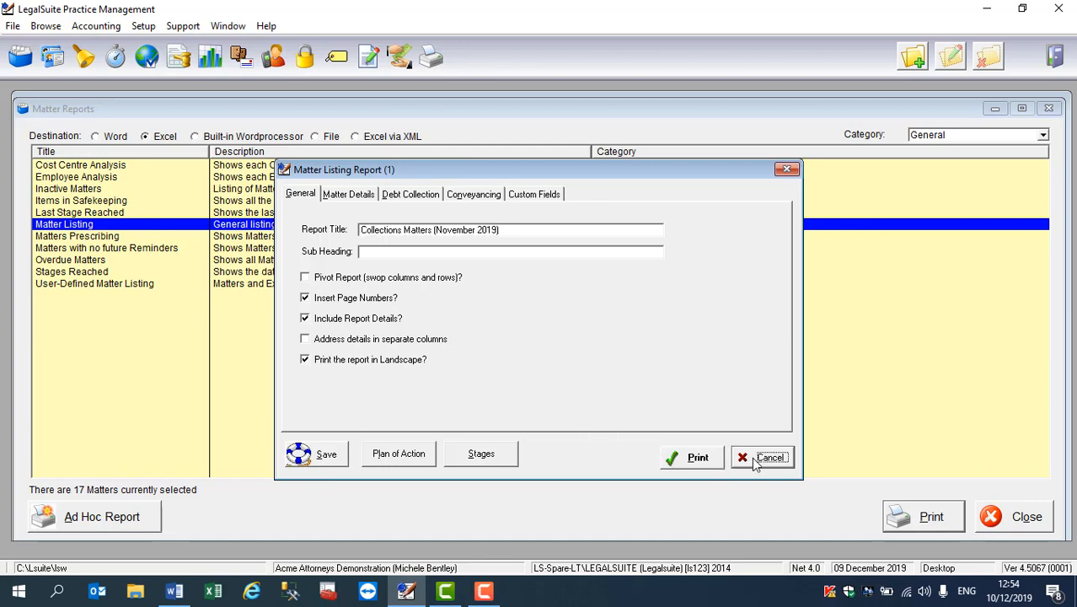